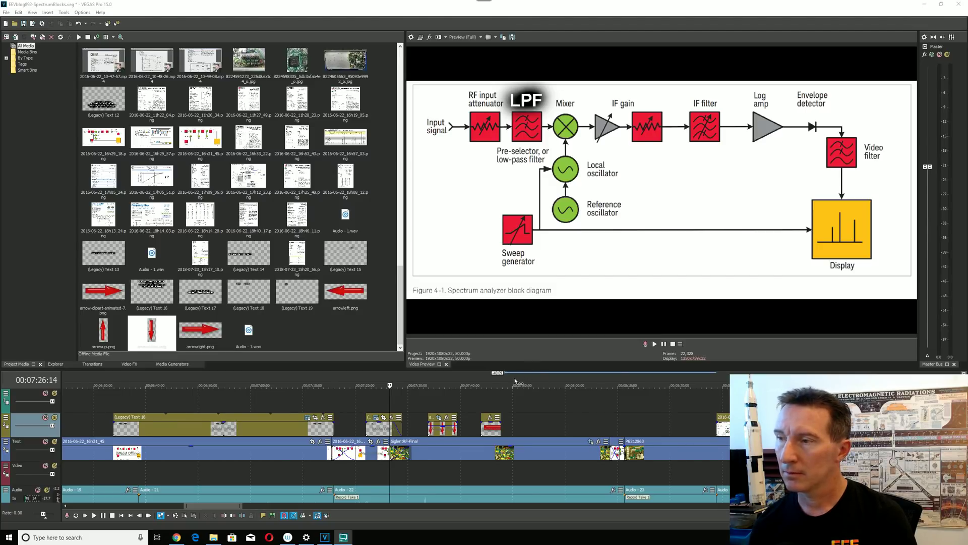
Move the playhead to 07:50:05, where the annotated PCB image appears
click(515, 385)
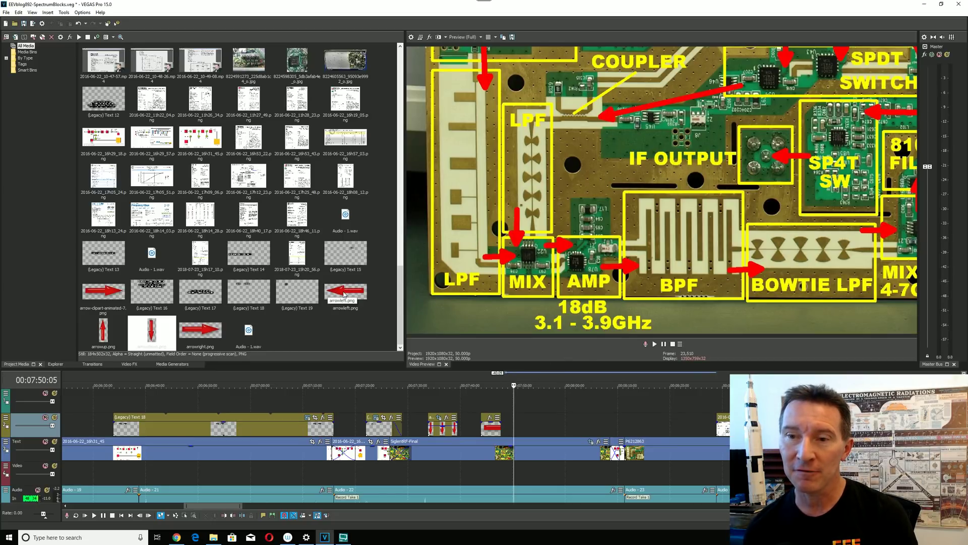
Place arrowdown.png from Project Media on the top video track above the PCB clip
click(158, 331)
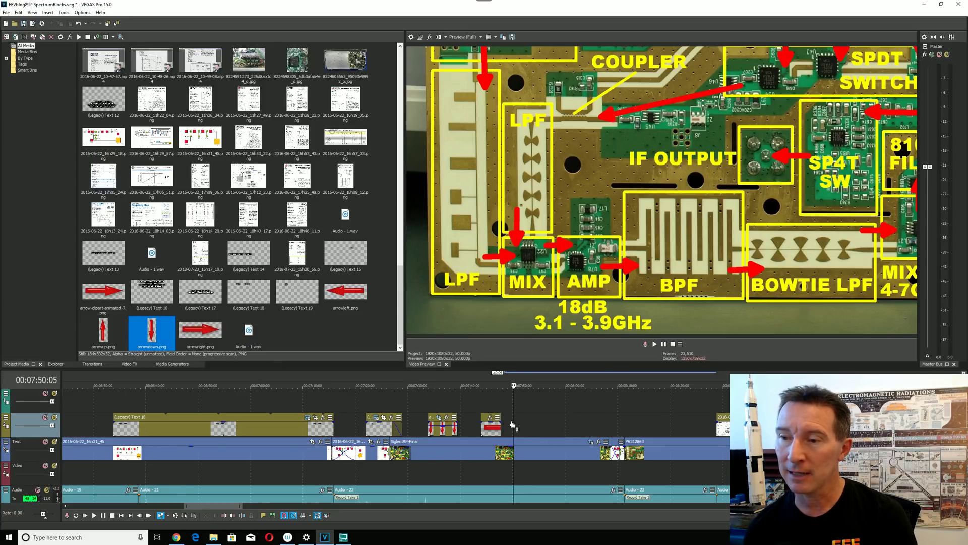
drag(513, 425, 512, 428)
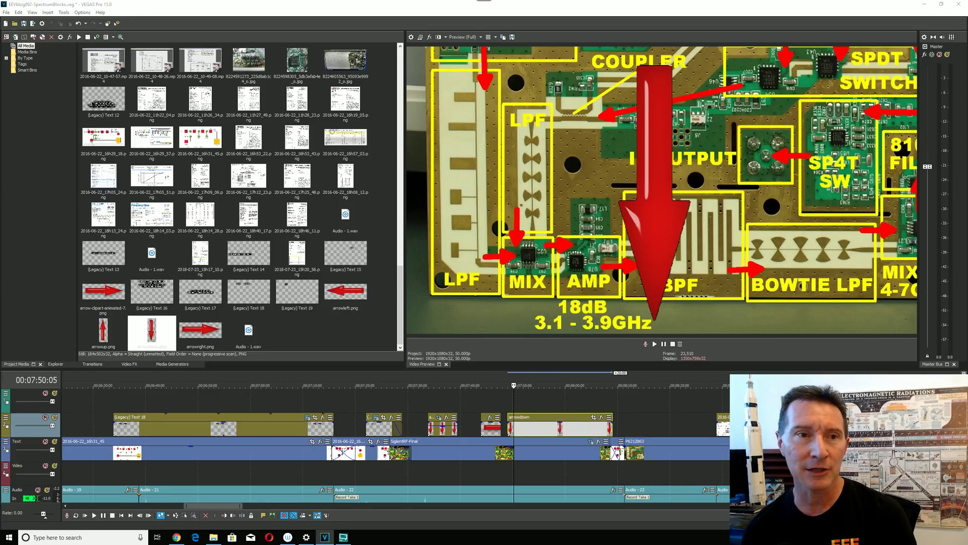
Dock the arrow event's Event Pan/Crop window into the upper-left panel
click(594, 417)
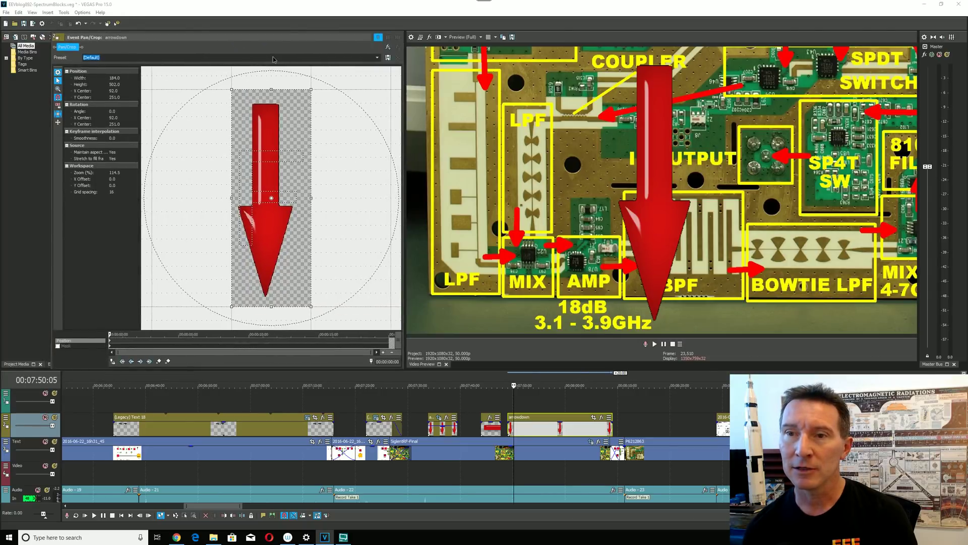
mouse_move(235, 60)
mouse_down()
mouse_move(340, 78)
mouse_move(290, 66)
mouse_up()
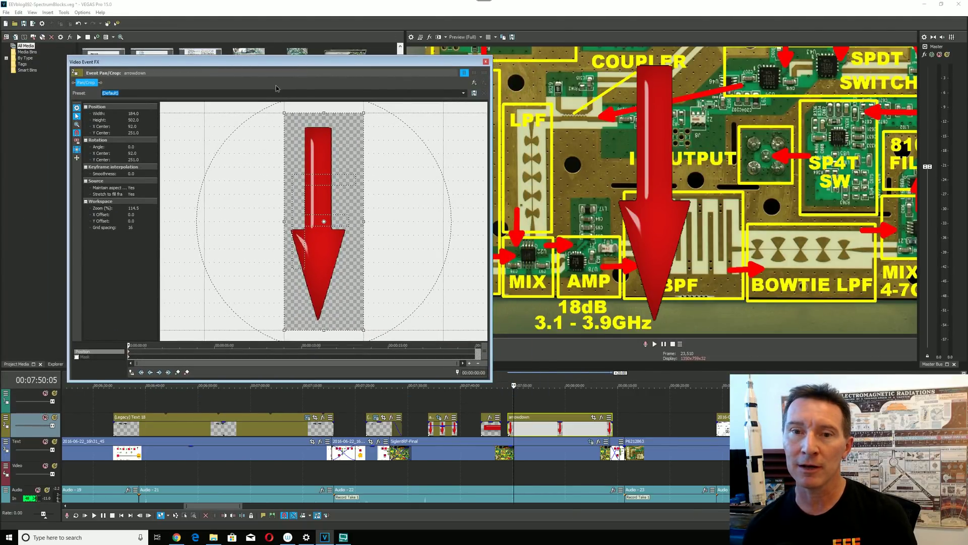
drag(290, 63, 240, 94)
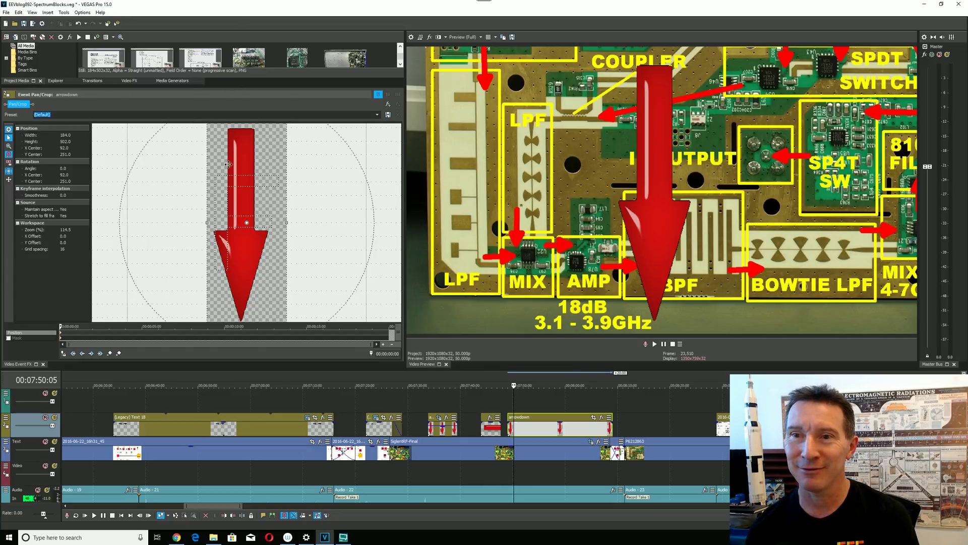
scroll(238, 217, down, 2)
scroll(245, 197, down, 3)
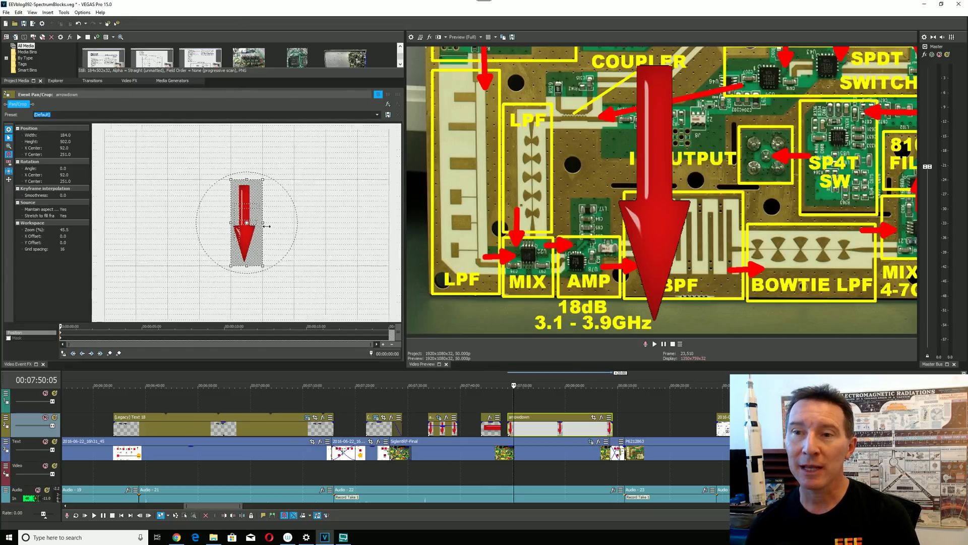
scroll(254, 179, down, 2)
Enlarge the Pan/Crop frame to make the arrow tiny, then position it above the AMP chip
drag(258, 191, 448, 127)
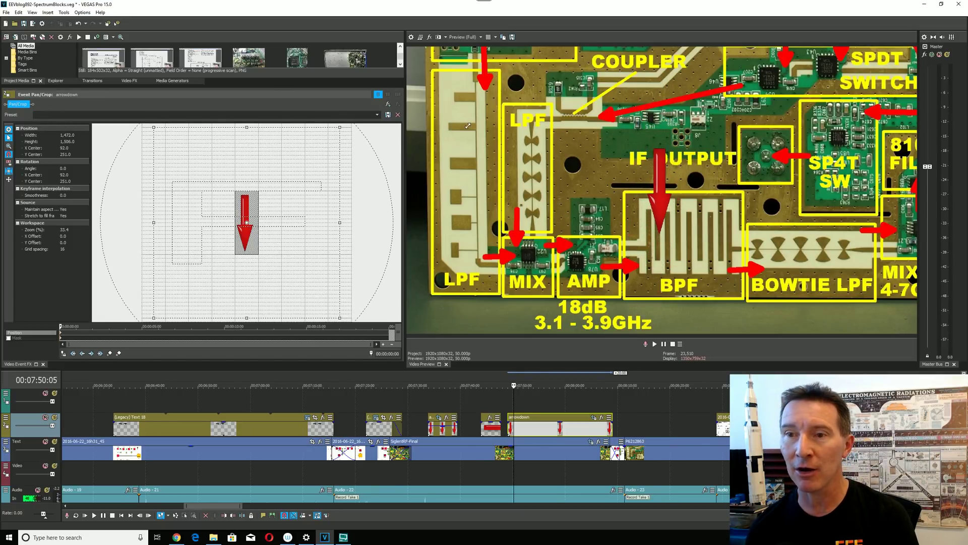
scroll(126, 233, down, 2)
scroll(125, 234, down, 2)
scroll(126, 234, down, 1)
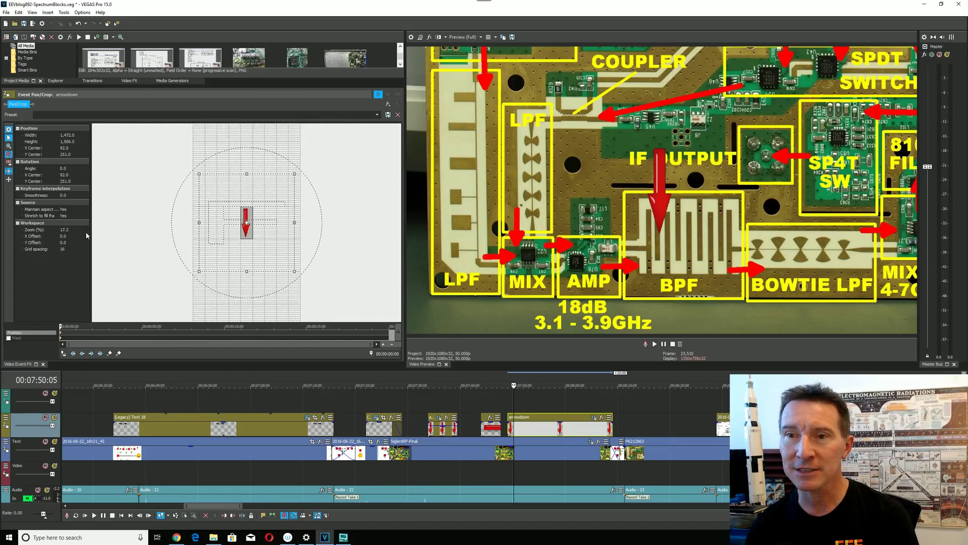
mouse_move(294, 174)
mouse_down()
mouse_move(335, 157)
mouse_move(363, 104)
mouse_up()
scroll(306, 144, down, 2)
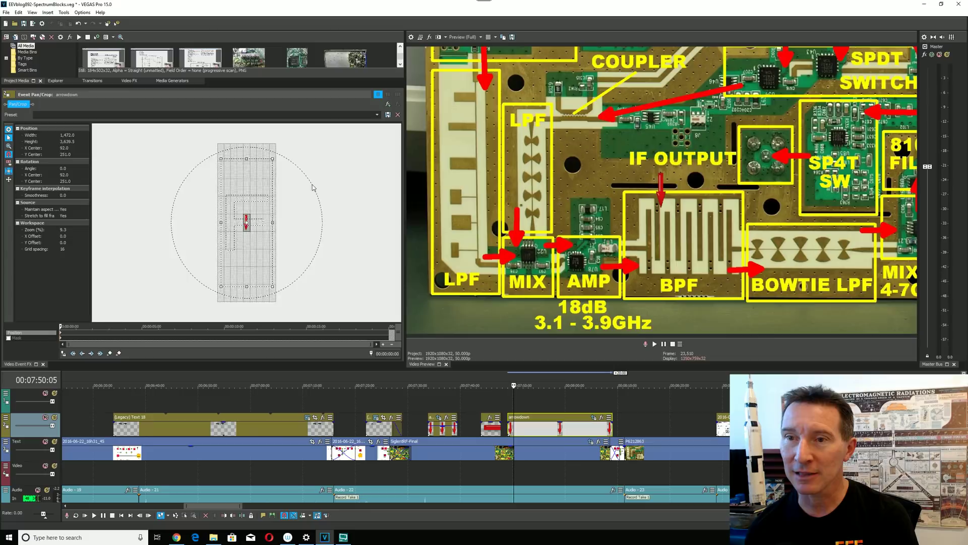
scroll(270, 158, down, 3)
mouse_move(266, 173)
mouse_down()
mouse_move(277, 164)
mouse_move(240, 196)
mouse_move(266, 192)
mouse_up()
scroll(242, 225, up, 5)
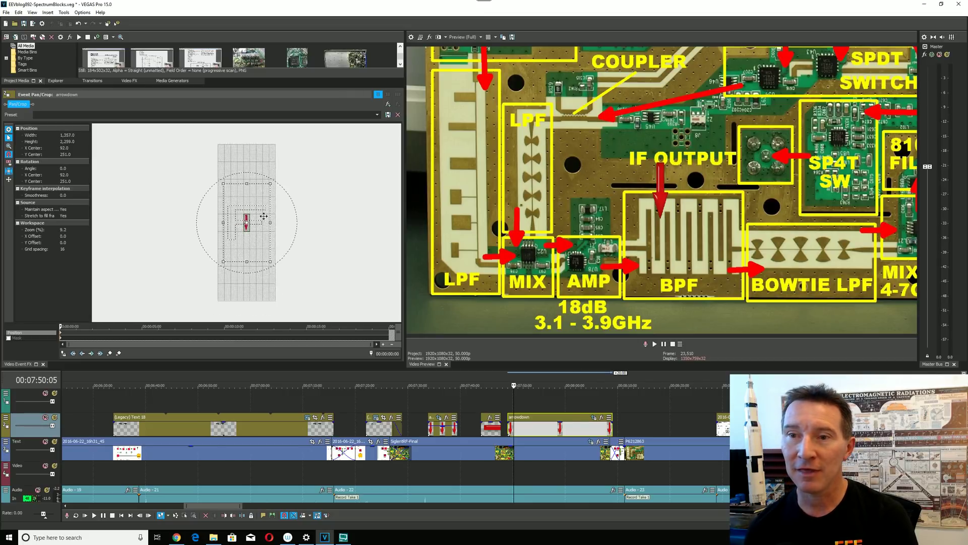
scroll(244, 224, up, 1)
mouse_move(218, 216)
mouse_down()
mouse_move(271, 213)
mouse_move(249, 213)
mouse_up()
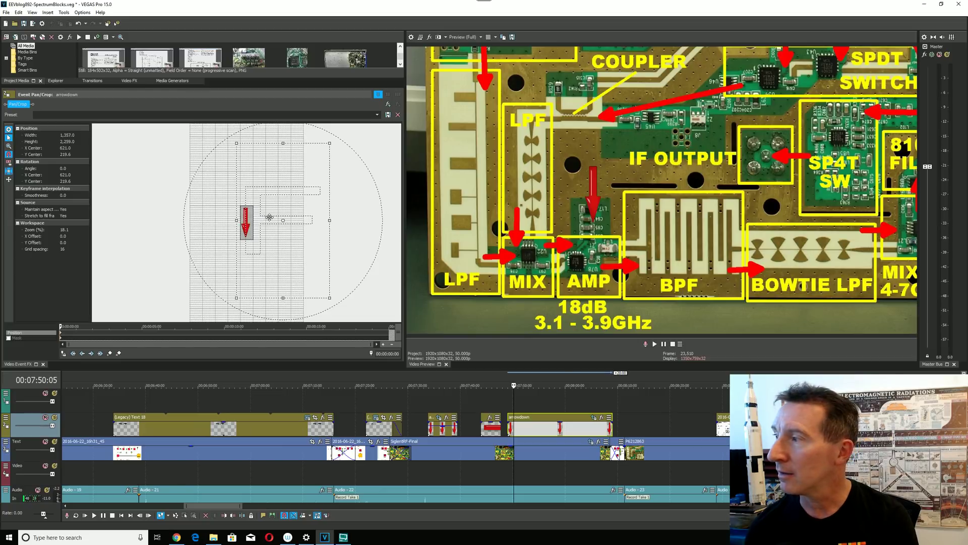
Shrink the Pan/Crop frame to enlarge the arrow, keeping its proportions, and centre it over MIX
drag(269, 217, 277, 222)
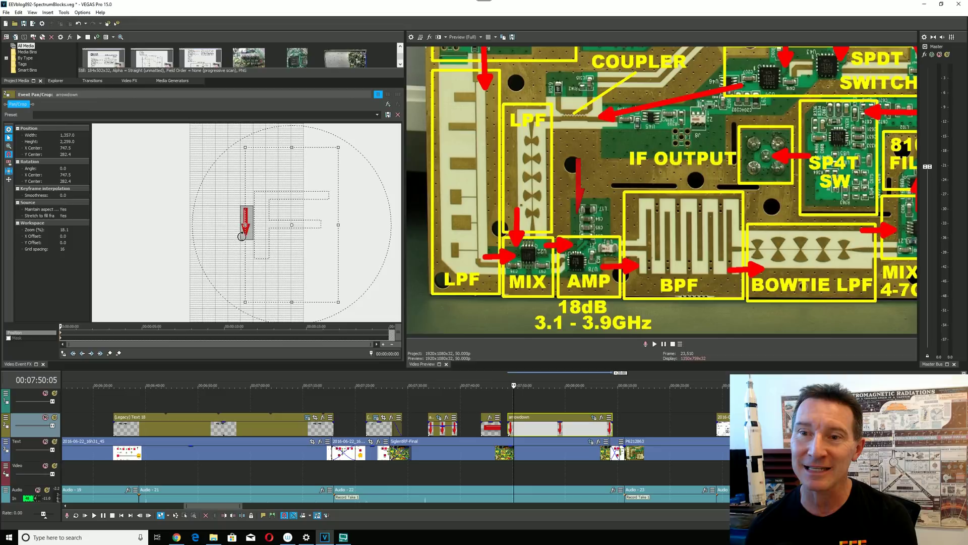
drag(245, 226, 191, 223)
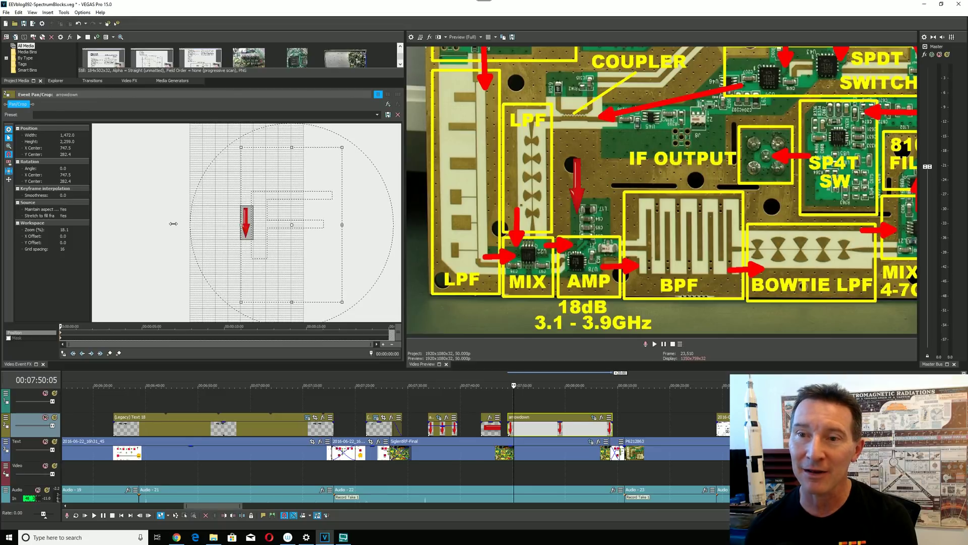
drag(290, 210, 297, 209)
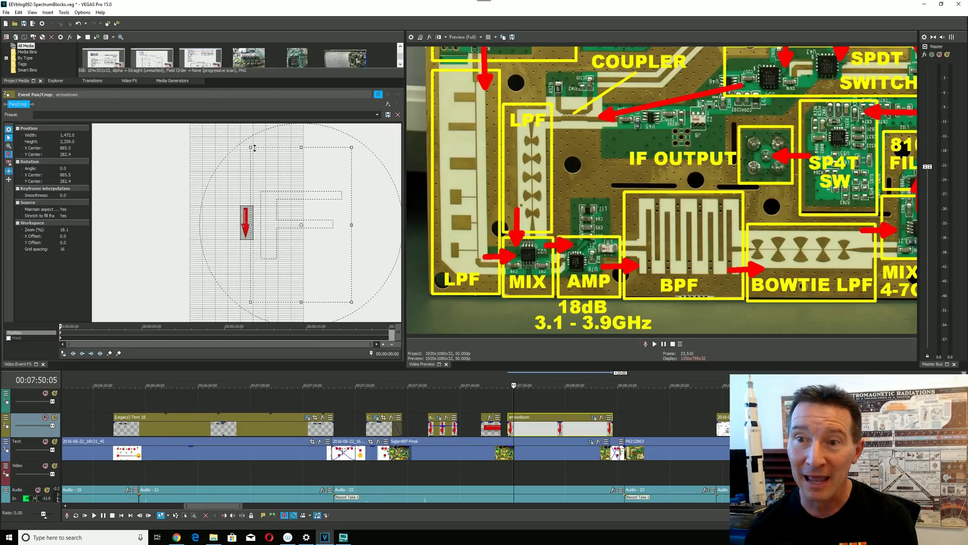
drag(250, 146, 277, 192)
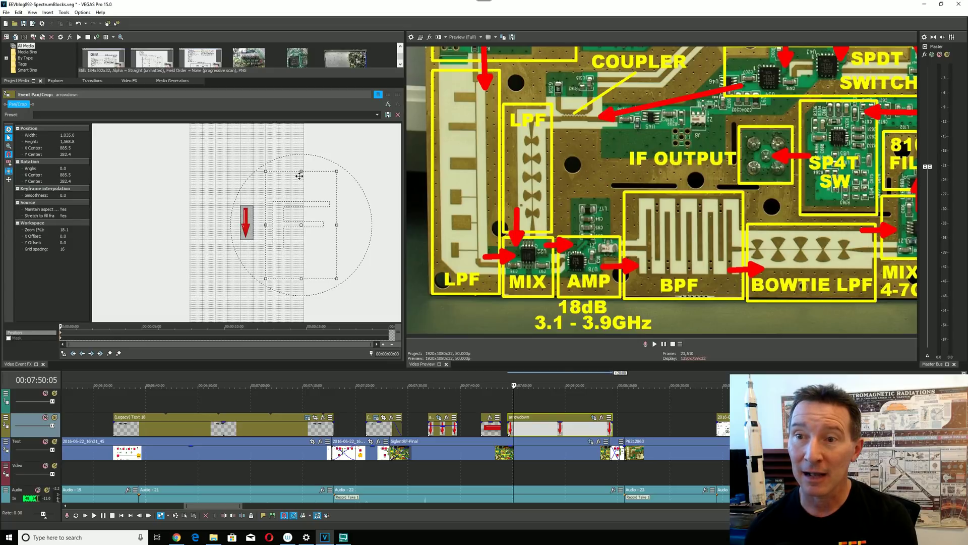
drag(301, 172, 301, 188)
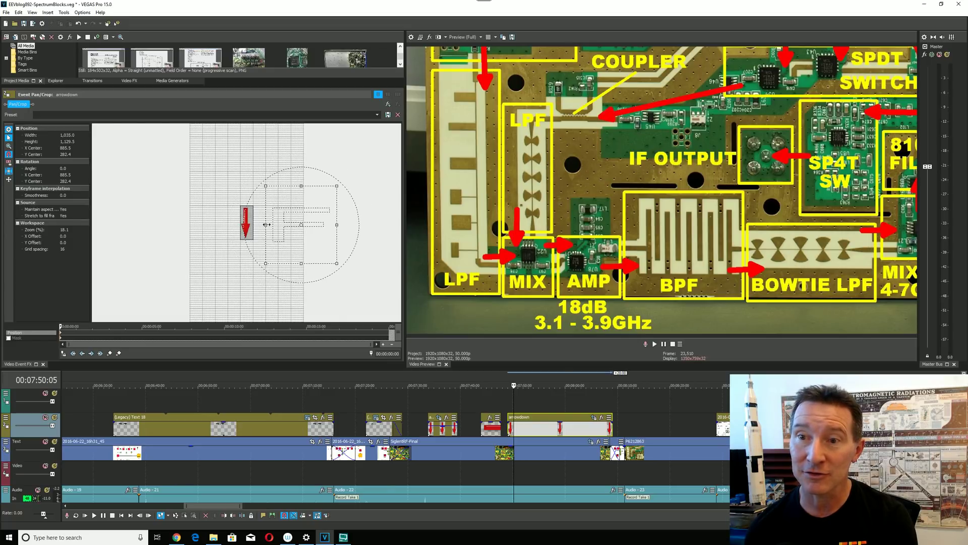
drag(267, 224, 233, 226)
drag(292, 222, 279, 220)
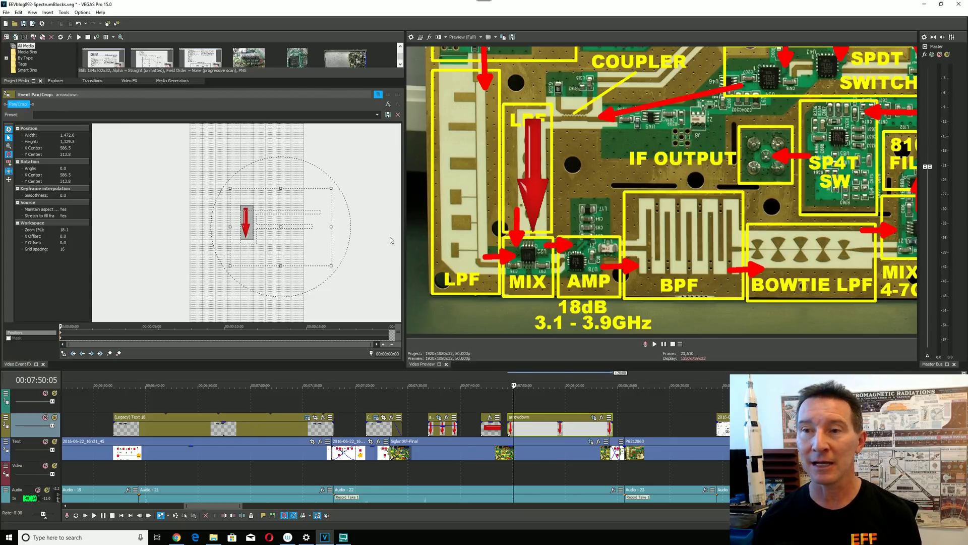
drag(340, 223, 329, 216)
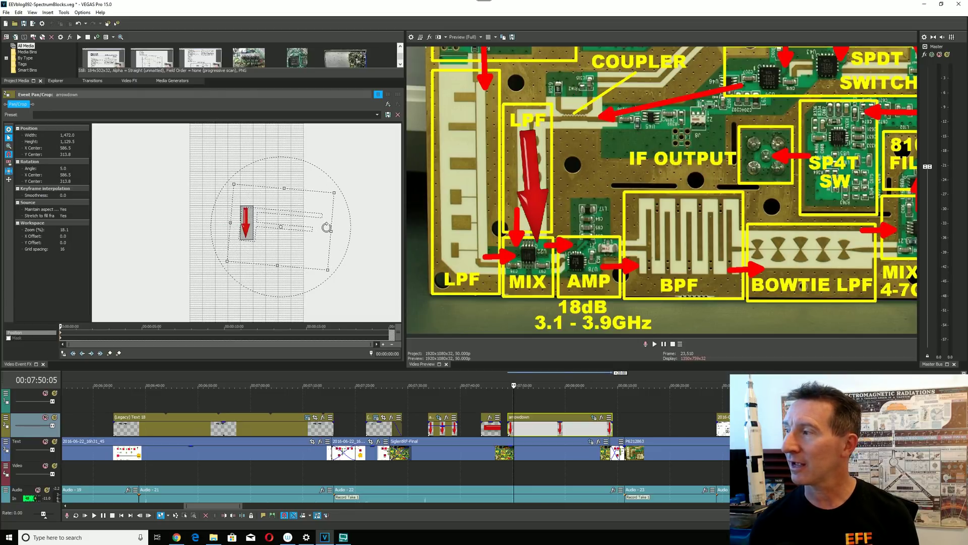
drag(331, 216, 324, 224)
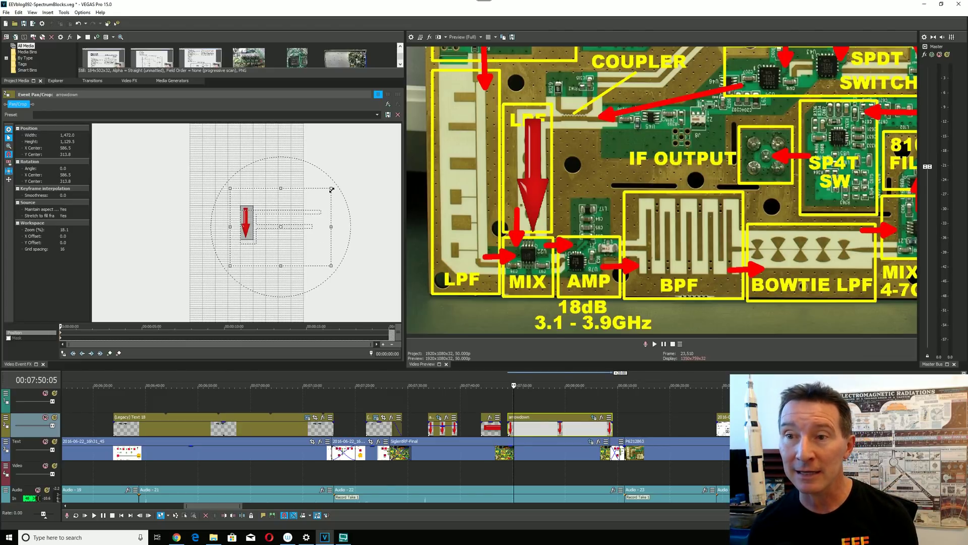
Resize the Pan/Crop frame to elongate the arrow and move it into the LPF box above MIX
mouse_move(335, 193)
mouse_down()
mouse_move(475, 143)
mouse_move(267, 152)
mouse_up()
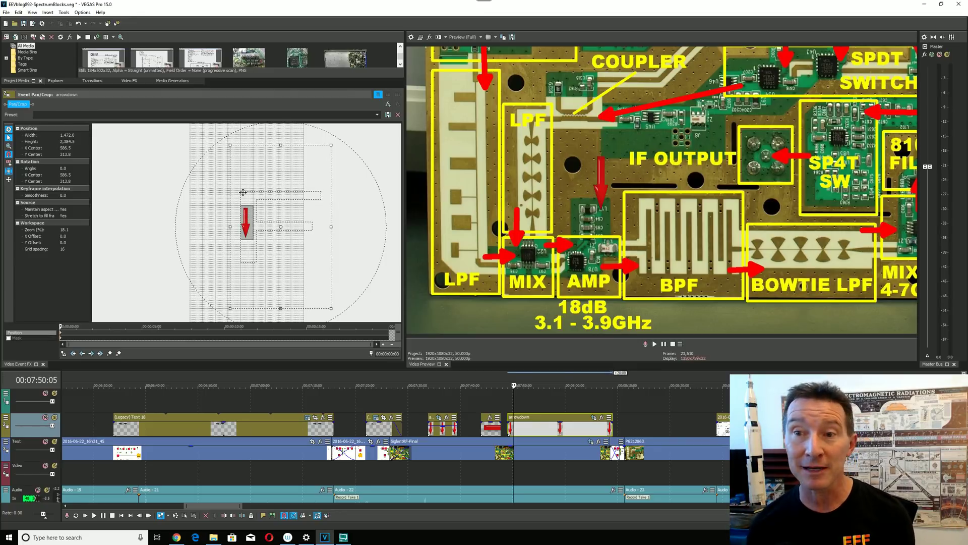
drag(280, 146, 259, 184)
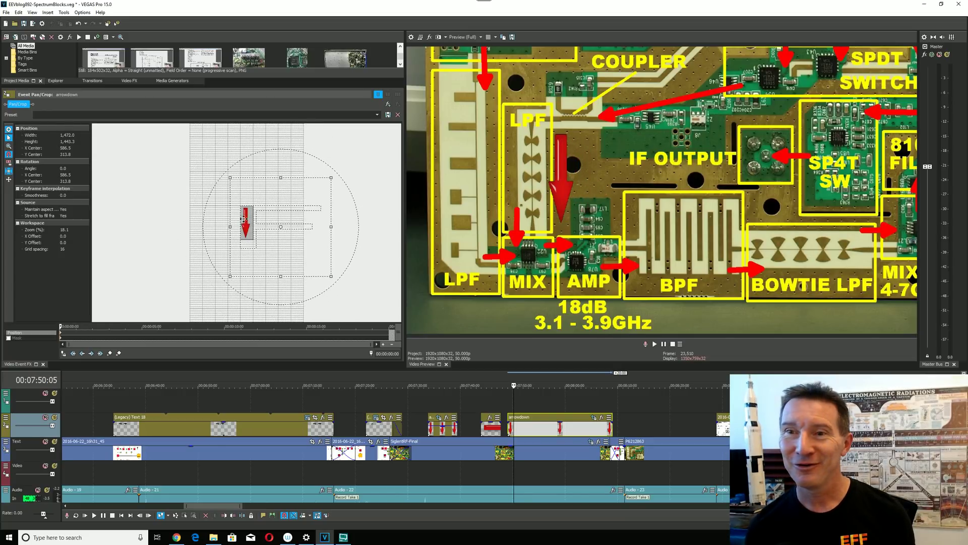
drag(259, 205, 268, 208)
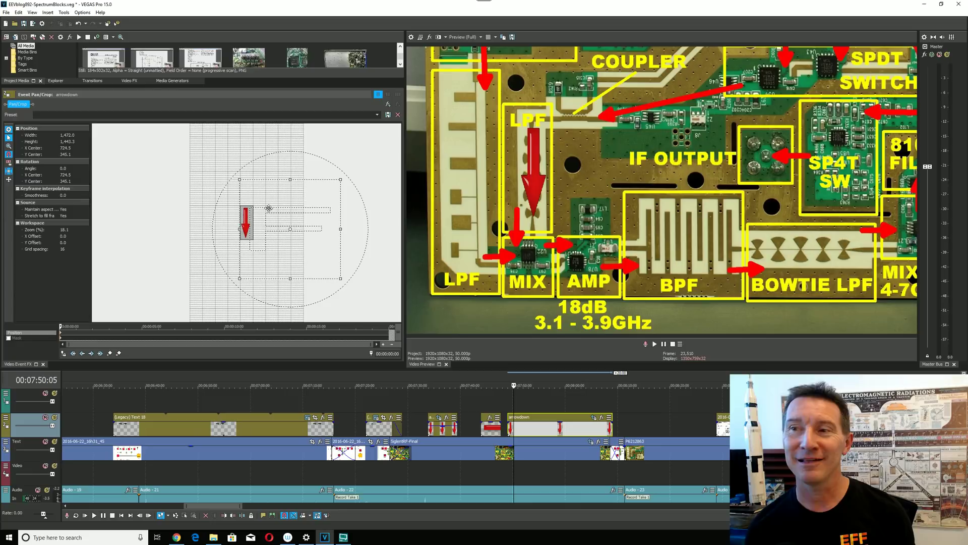